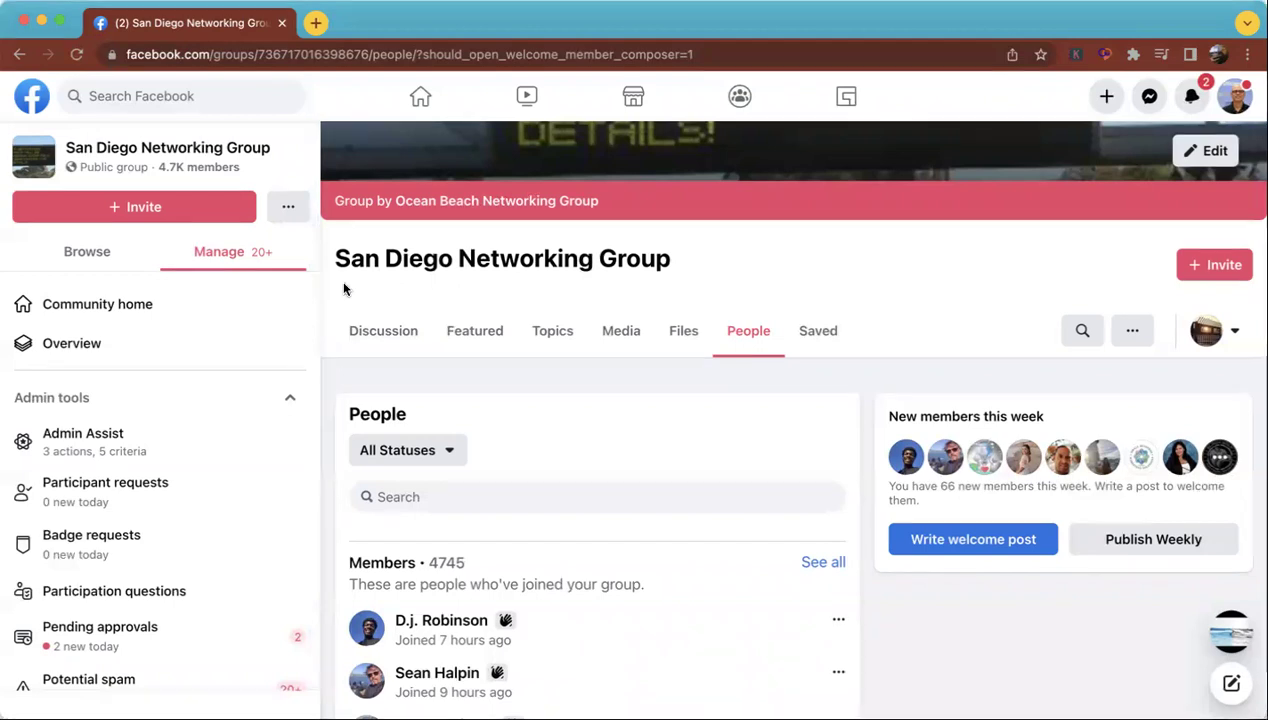
Visit the Fit Family group from recent searches, then go back to the San Diego Networking Group.
click(190, 95)
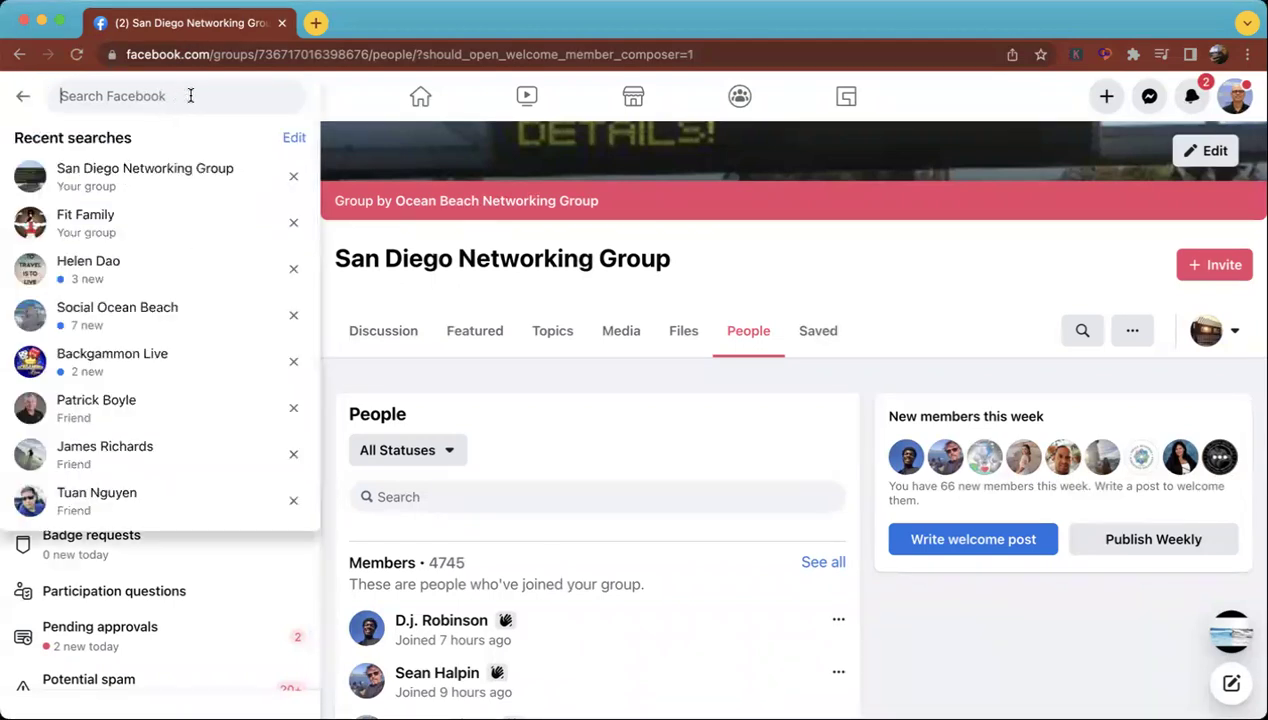
click(91, 212)
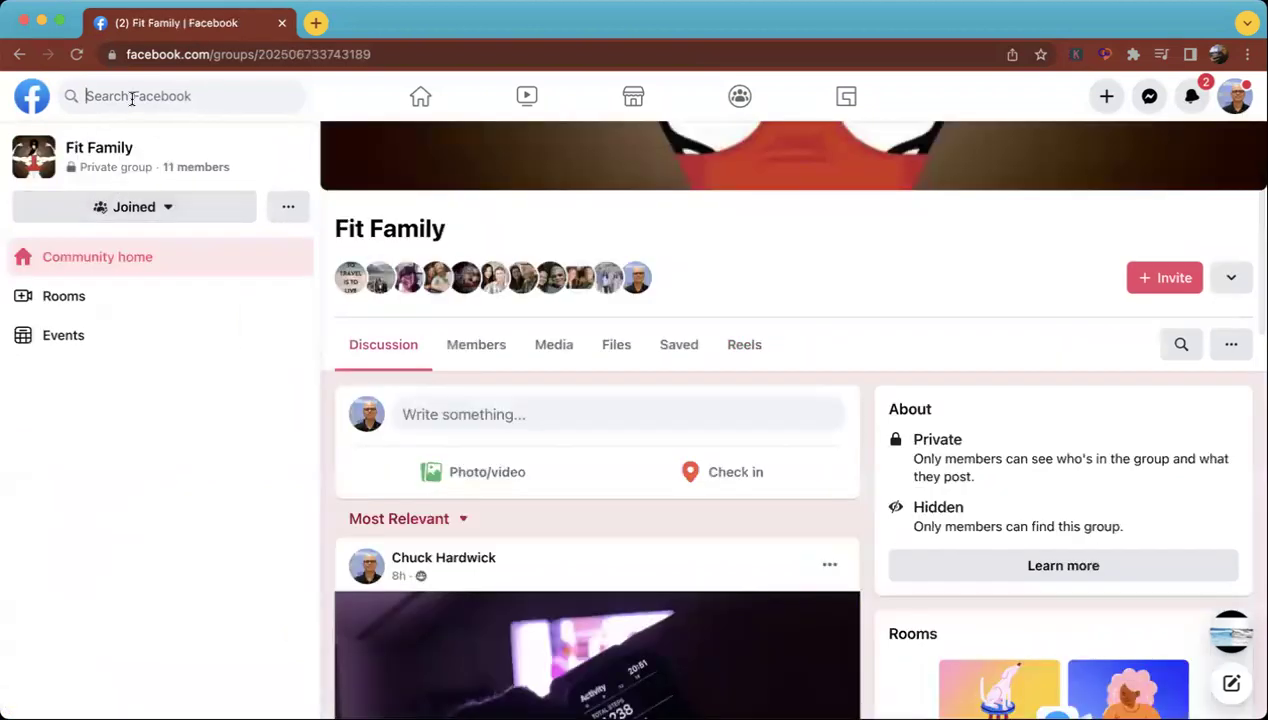
click(131, 97)
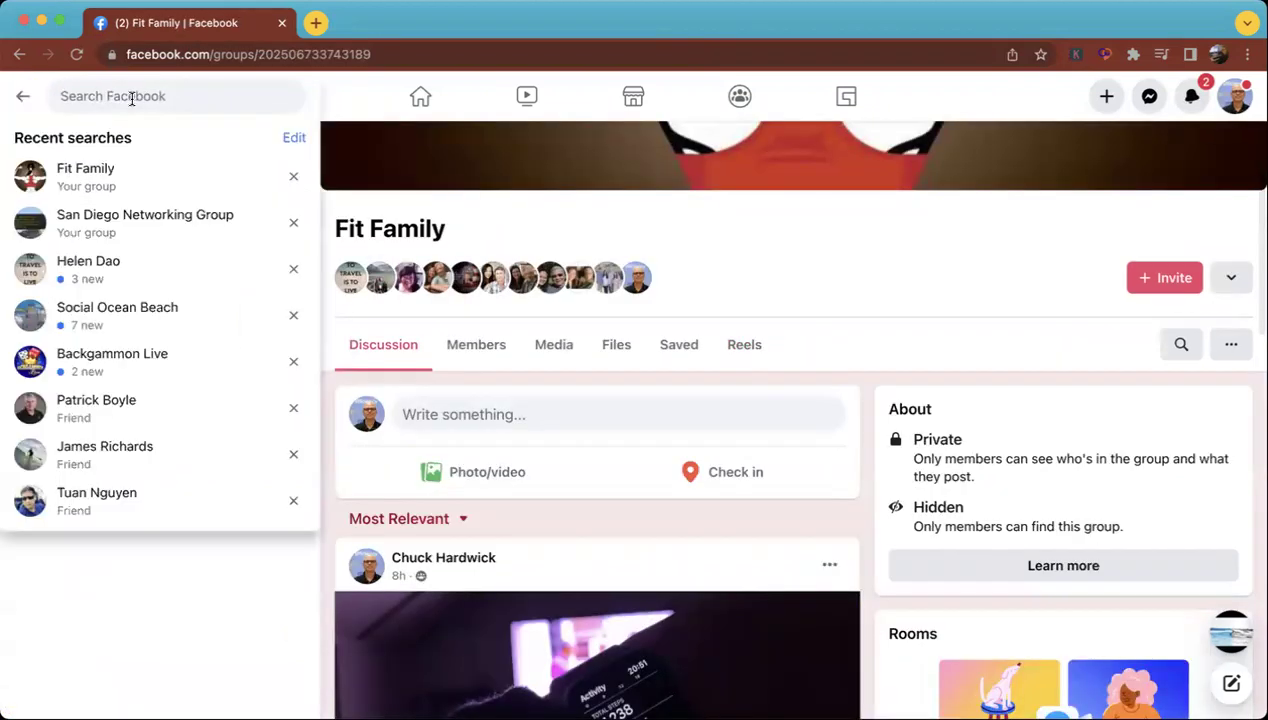
click(107, 222)
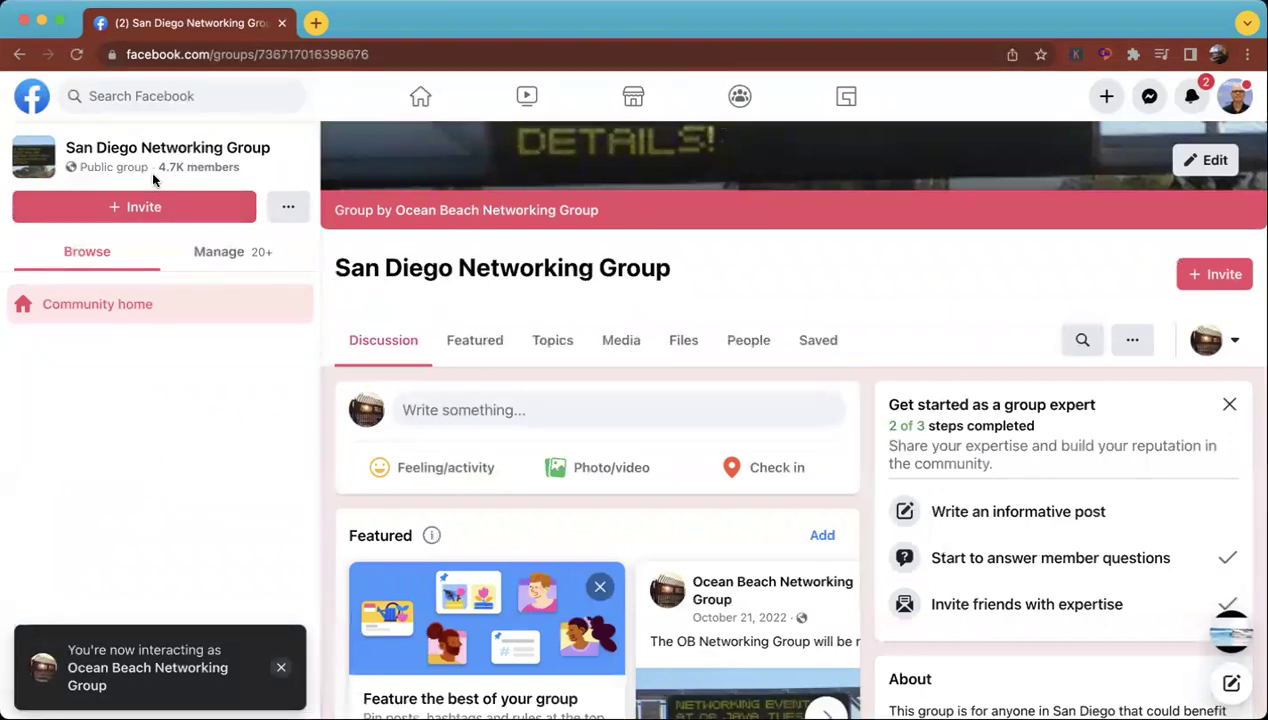
Start a welcome post tagging the group's new members and review the tagged names.
click(205, 168)
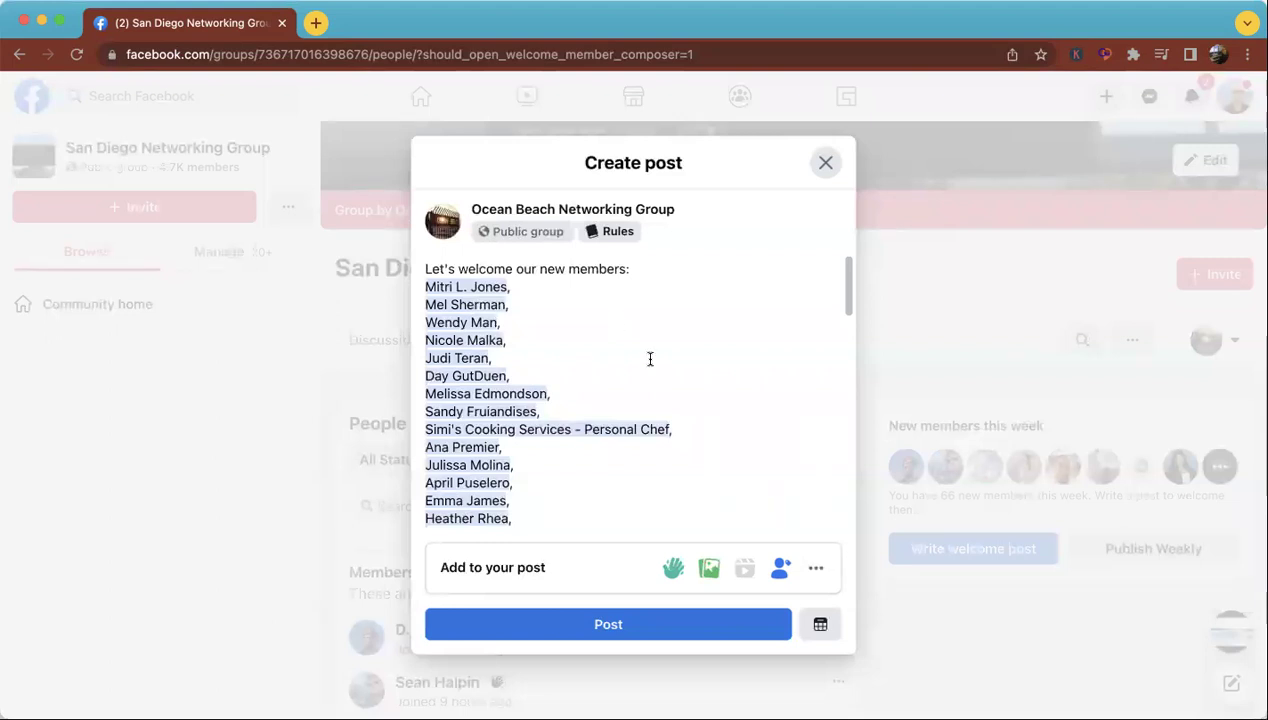
scroll(650, 359, down, 5)
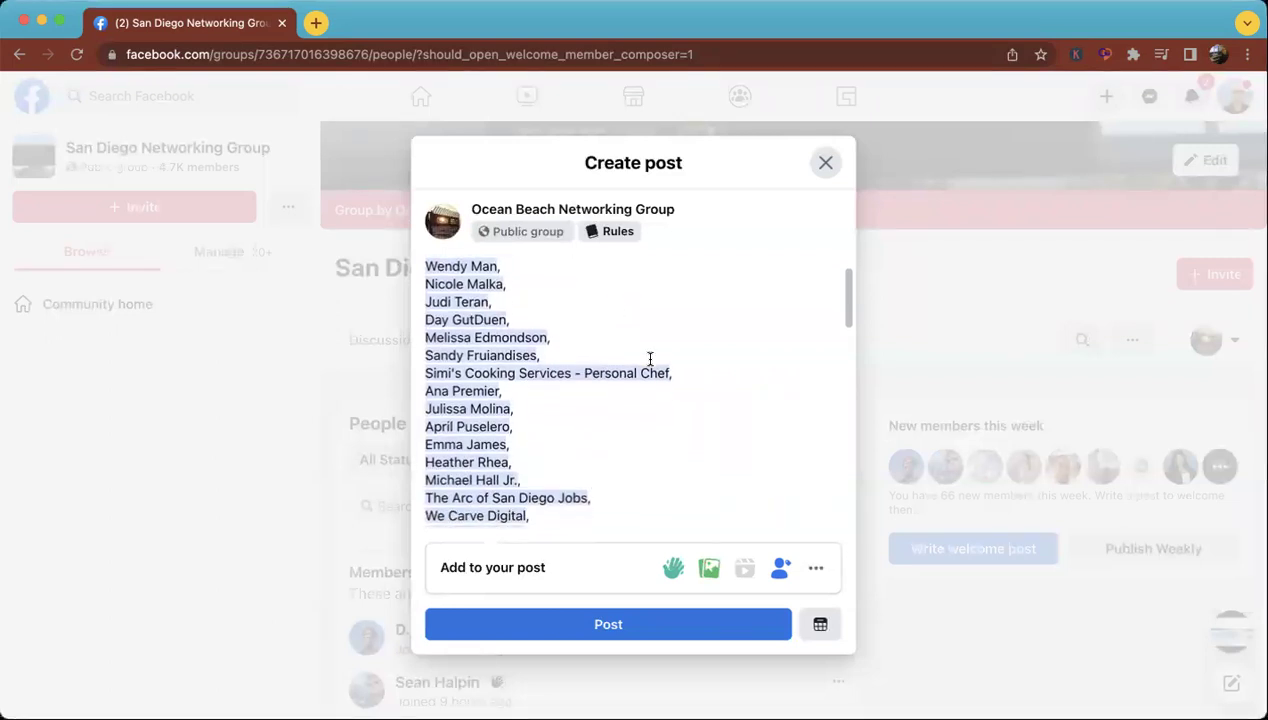
scroll(650, 359, down, 20)
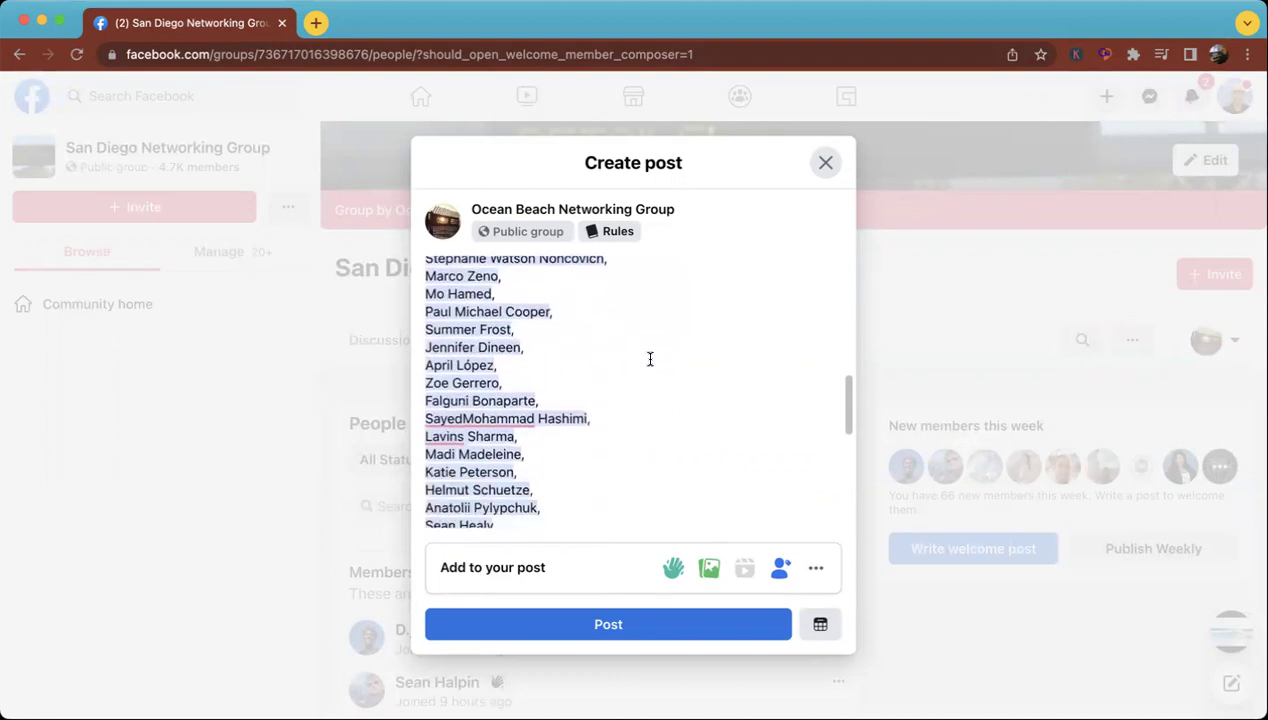
scroll(650, 359, down, 10)
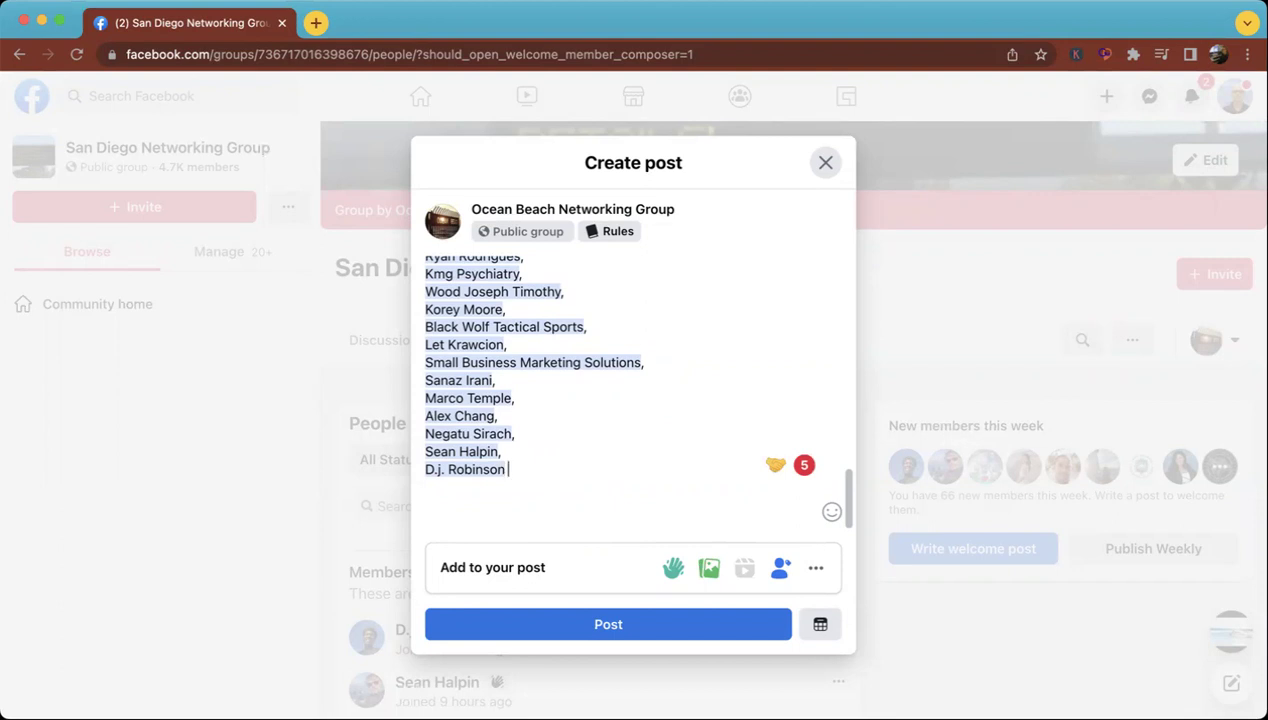
scroll(607, 415, up, 10)
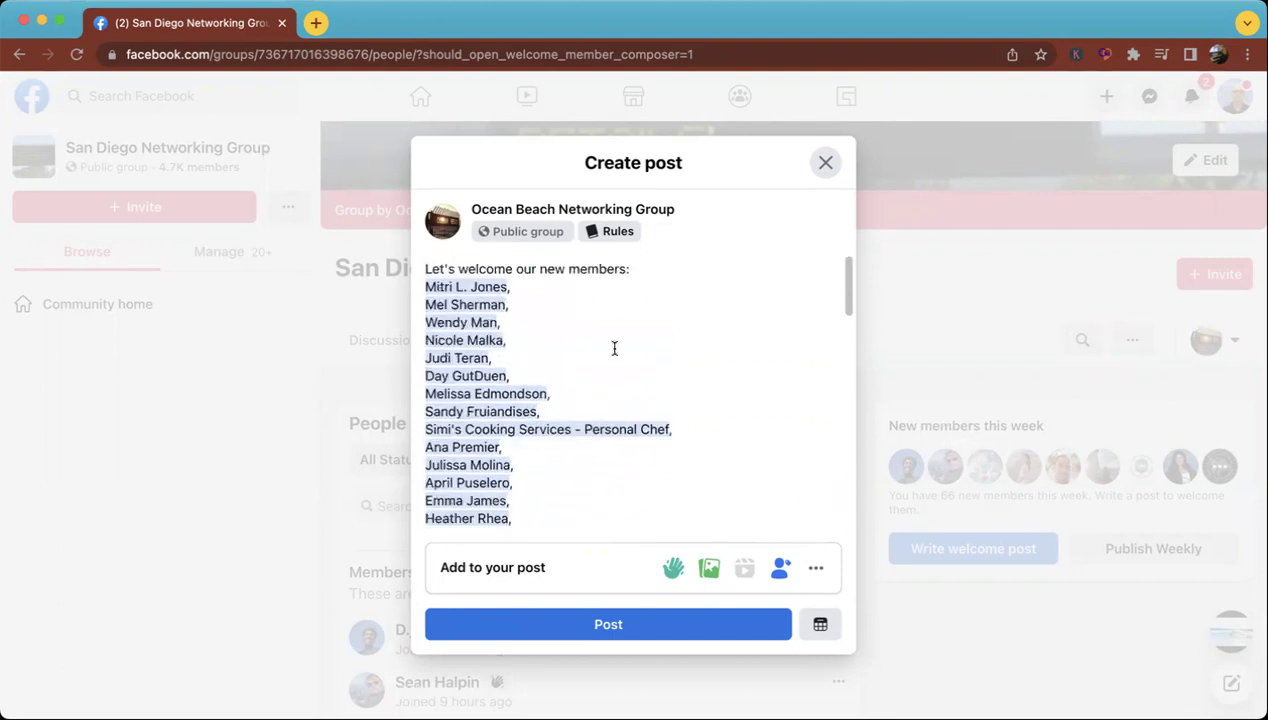
Mention one more member by name right before 'Let's welcome our new members:'.
click(424, 268)
text(@ass)
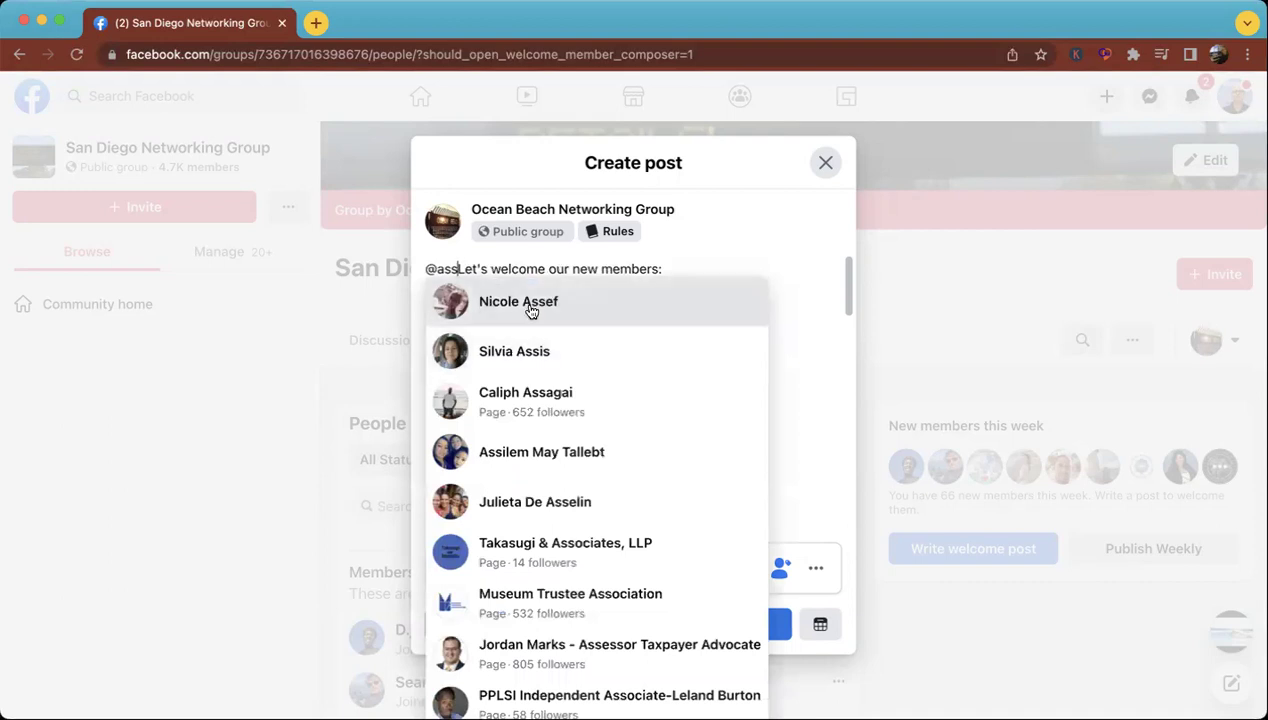
click(529, 305)
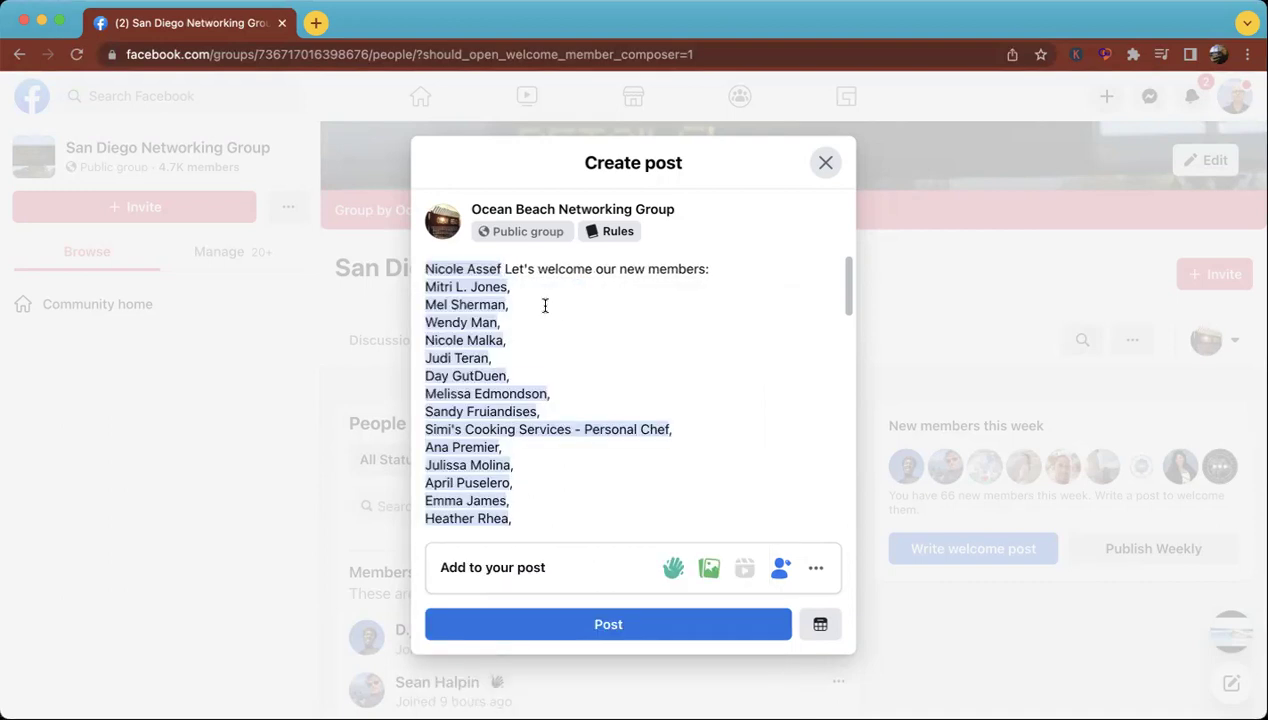
scroll(557, 311, down, 1)
scroll(557, 311, down, 10)
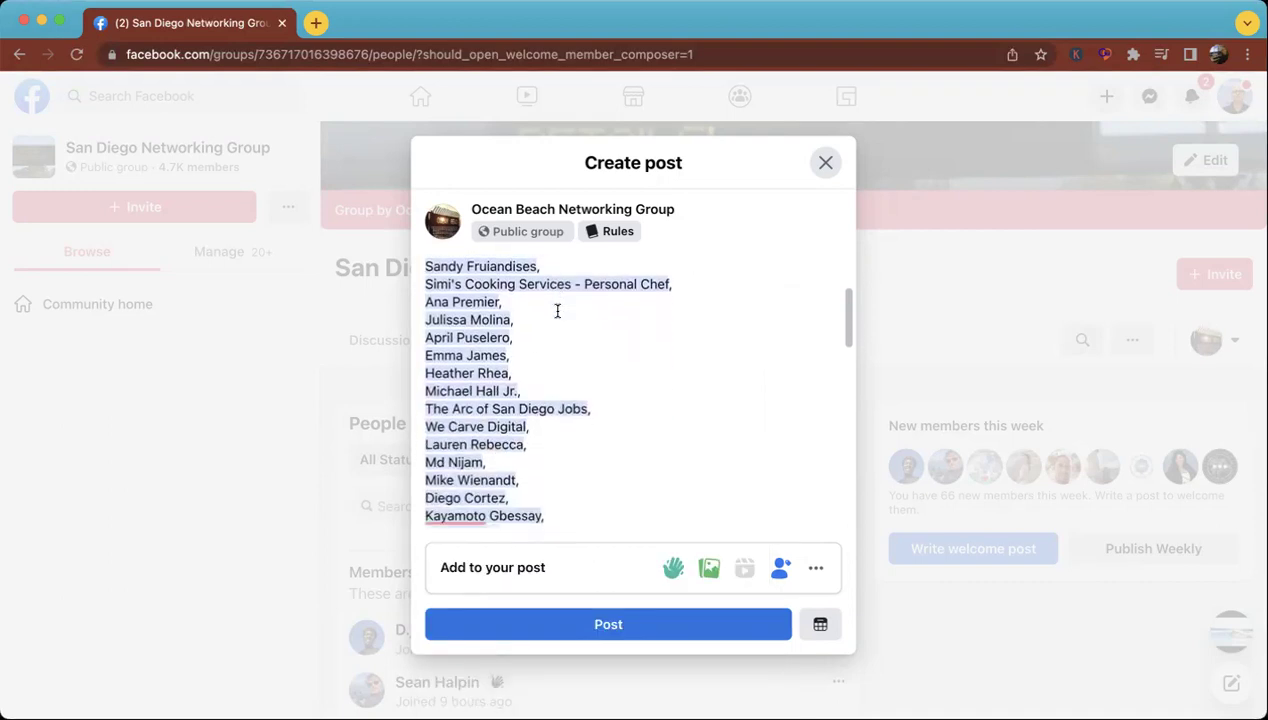
scroll(557, 311, down, 10)
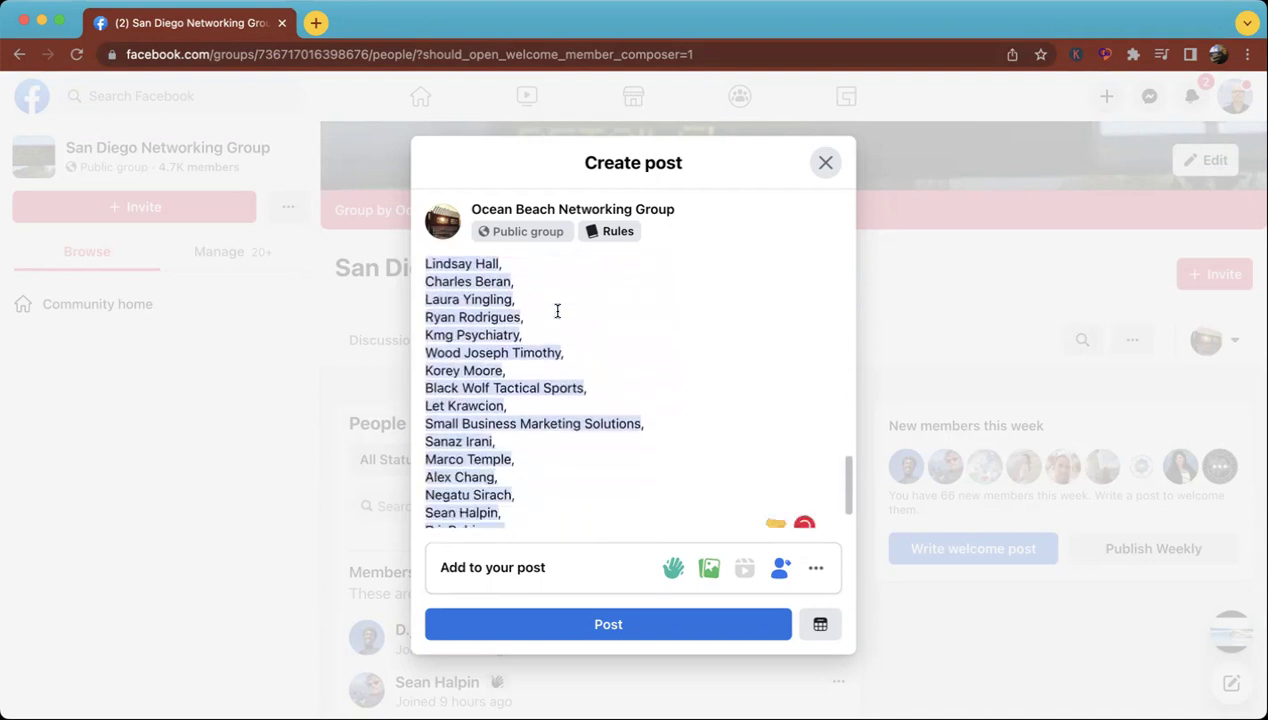
scroll(557, 311, up, 15)
scroll(557, 311, up, 5)
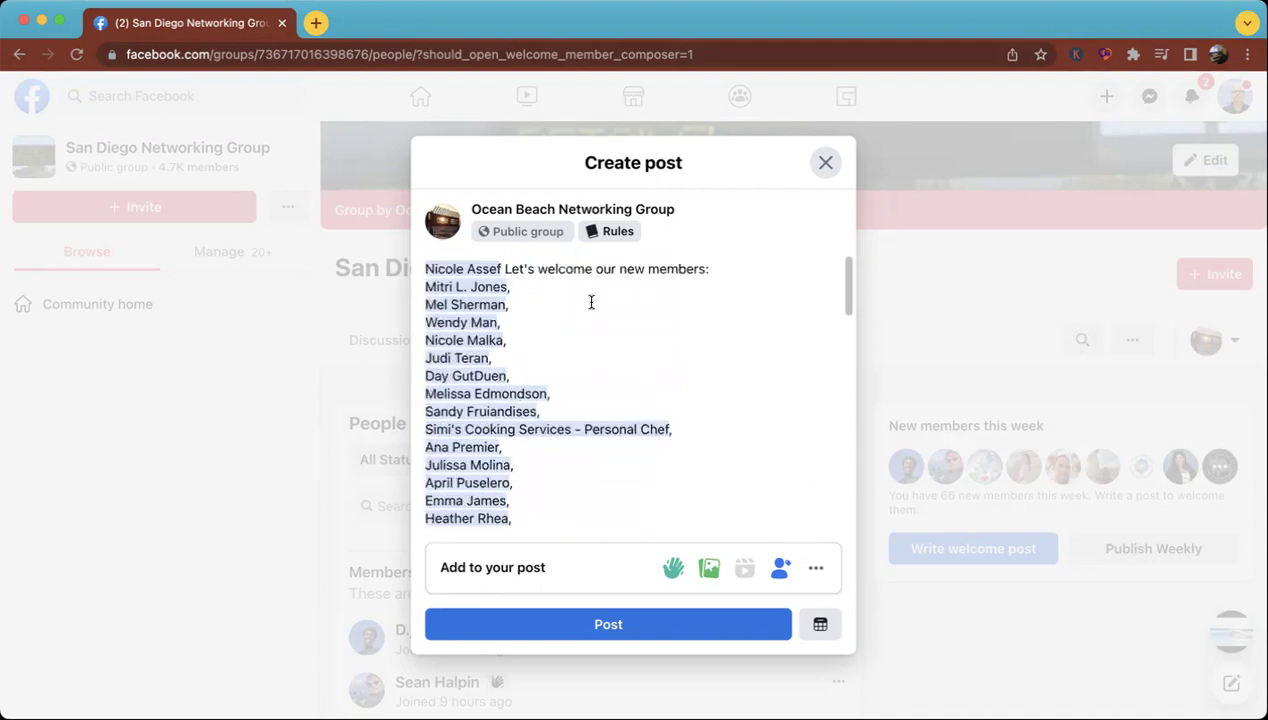
Change the opening line to invite members to a free networking event on Tuesday 1.17.2023 at Noon.
click(719, 269)
key(BackSpace)
text(and invite them to s)
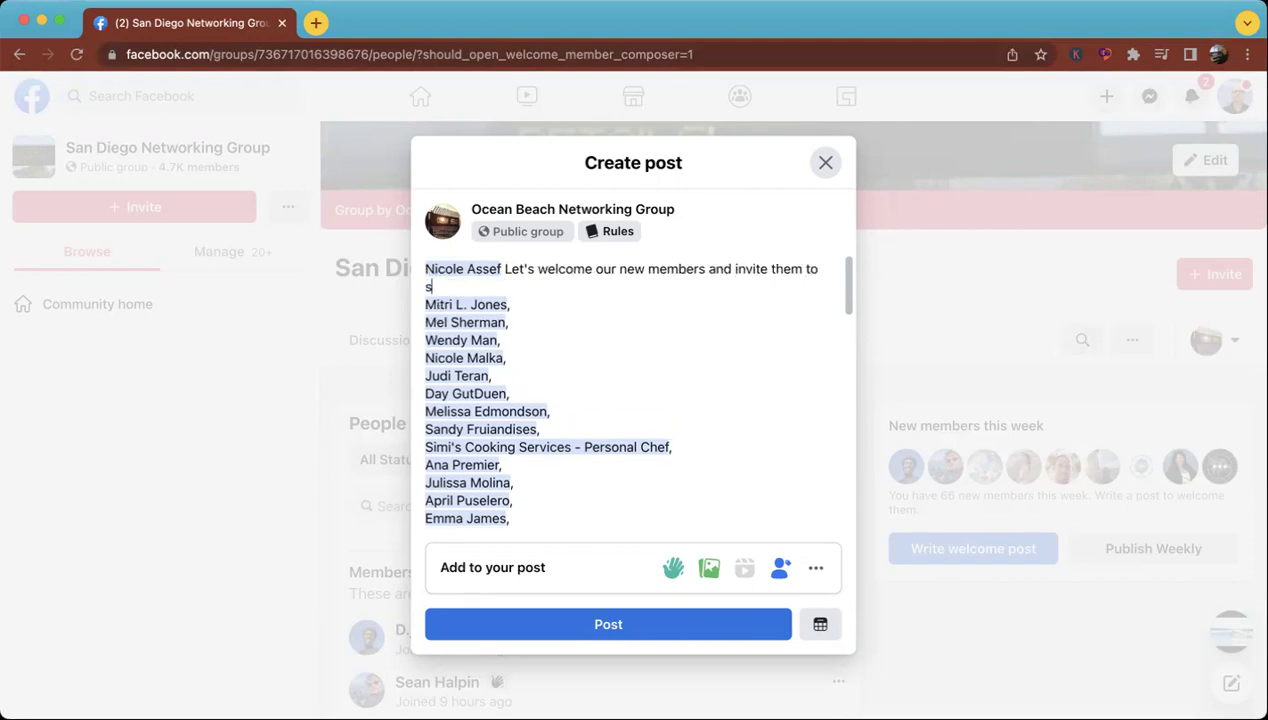
key(BackSpace)
text(a free networking )
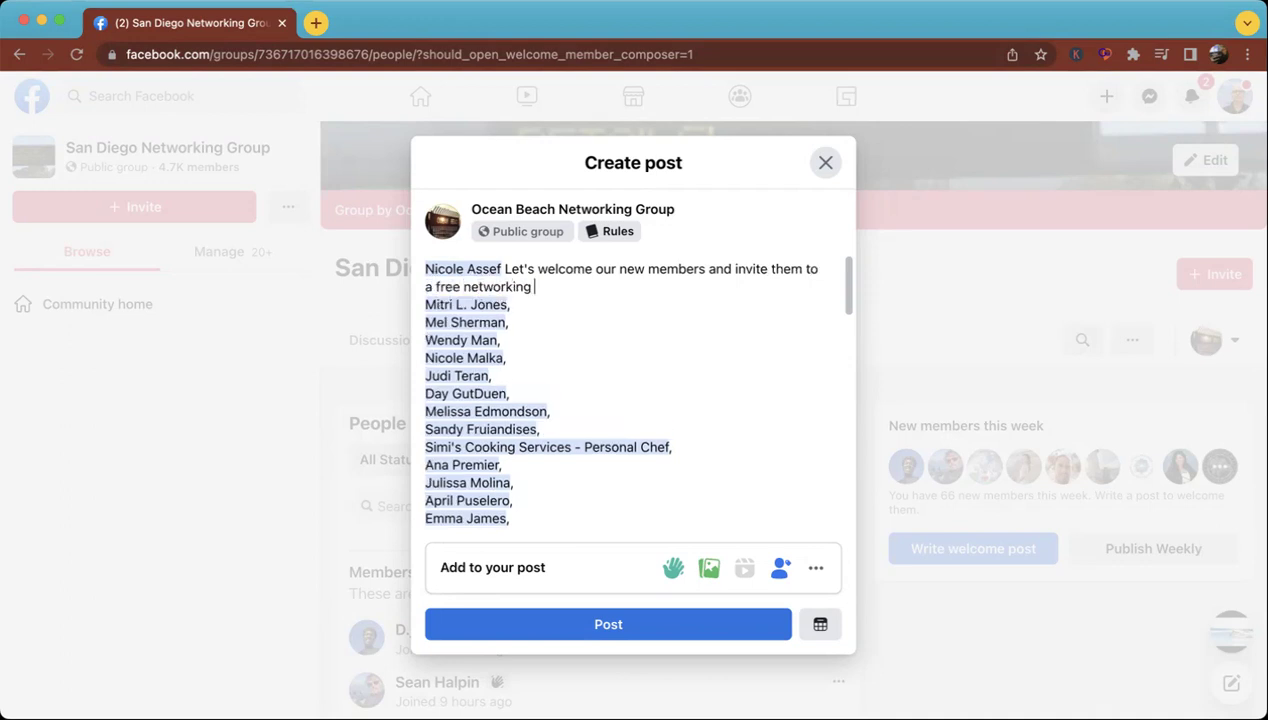
text(event on Tuesday 1)
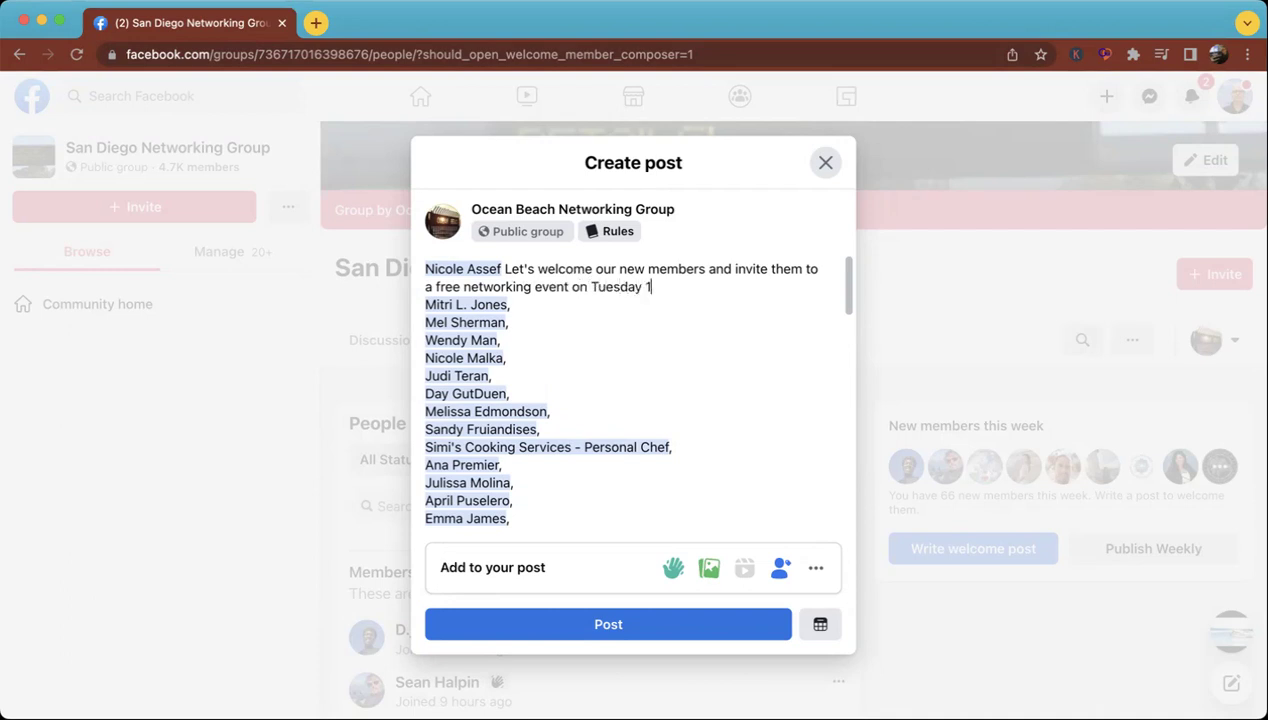
text(.17.2023 at Noon. )
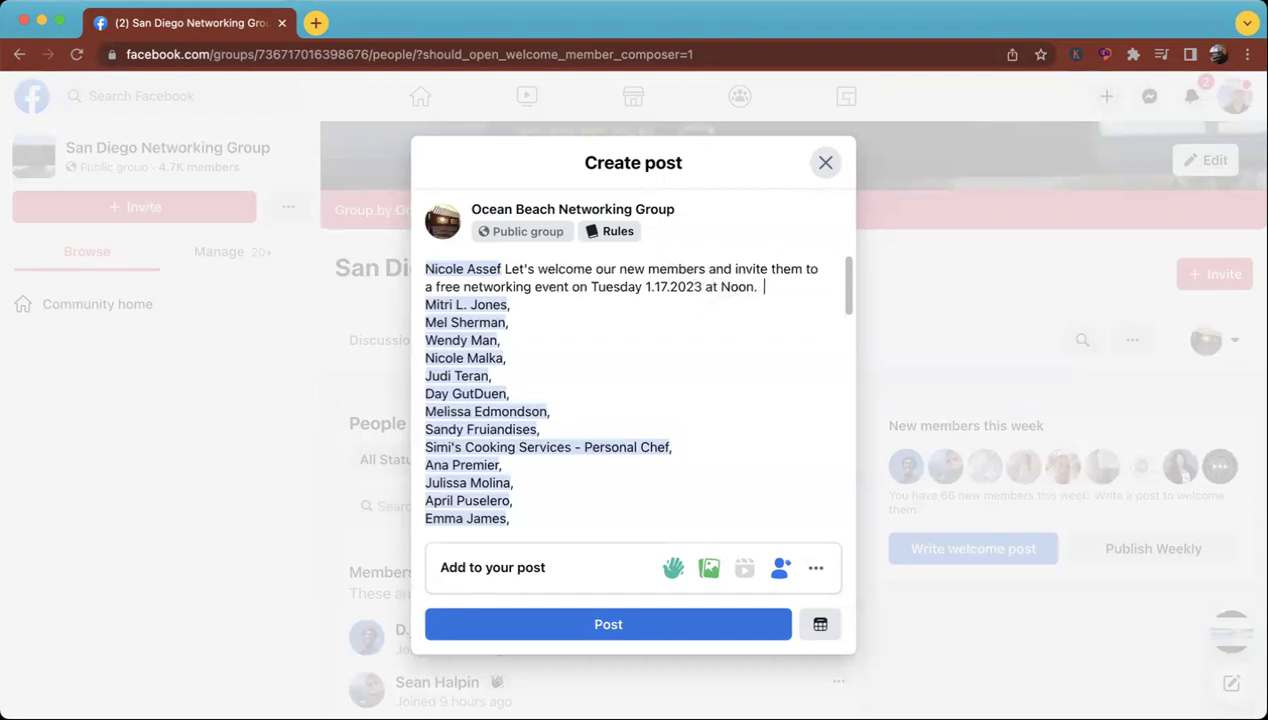
text( For more info)
text(rmation)
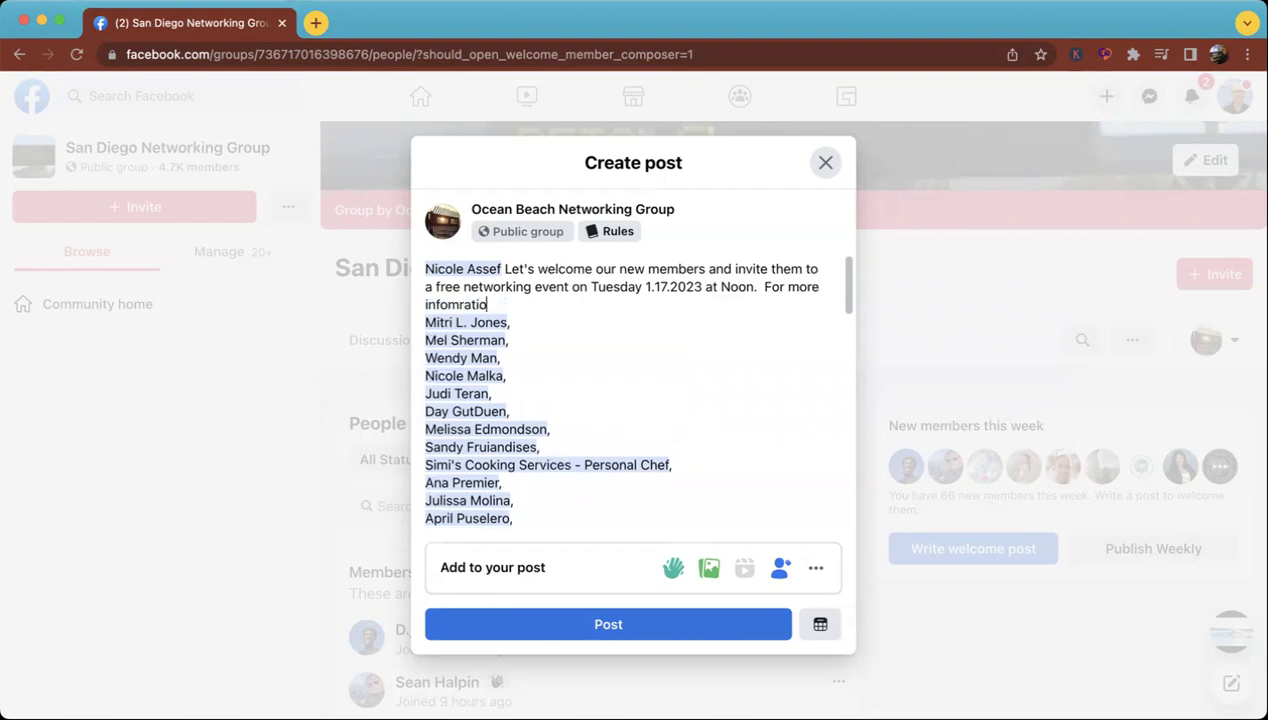
Add 'For more information, please text' with the tagged contact and their phone number.
key(BackSpace)
key(BackSpace)
key(BackSpace)
key(BackSpace)
key(BackSpace)
key(BackSpace)
key(BackSpace)
text(rmation, please text )
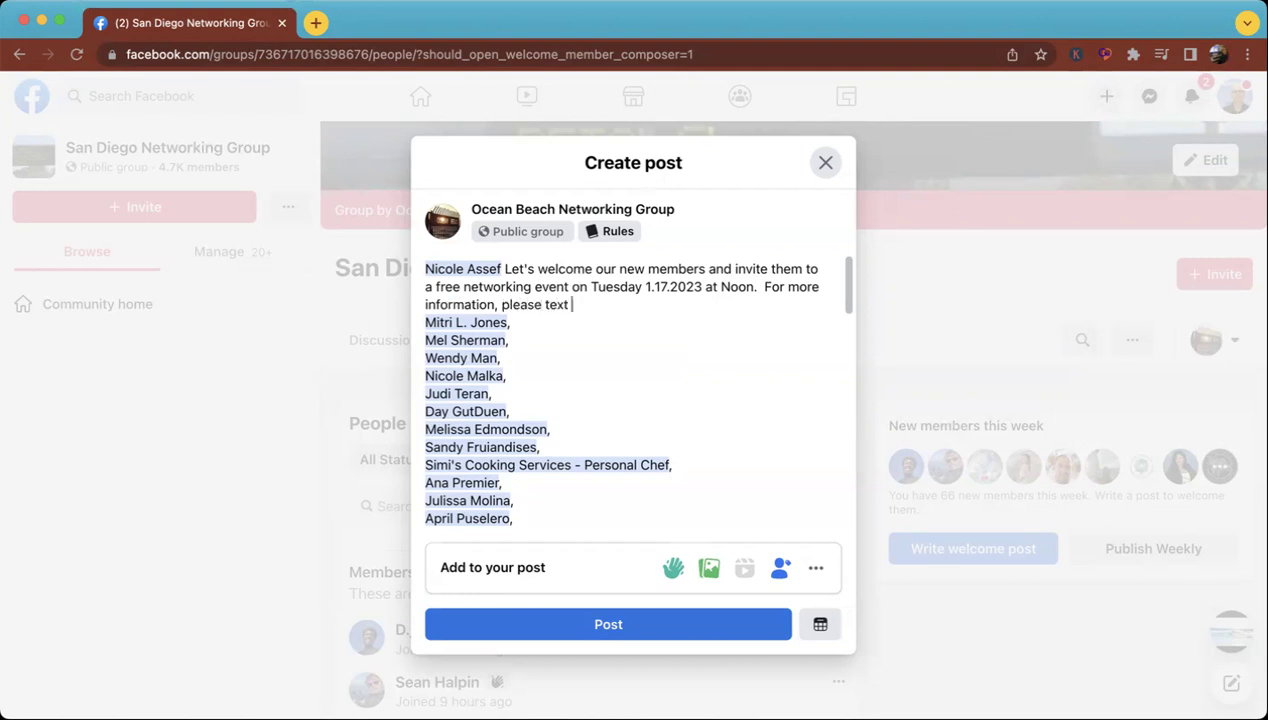
text(@Chu)
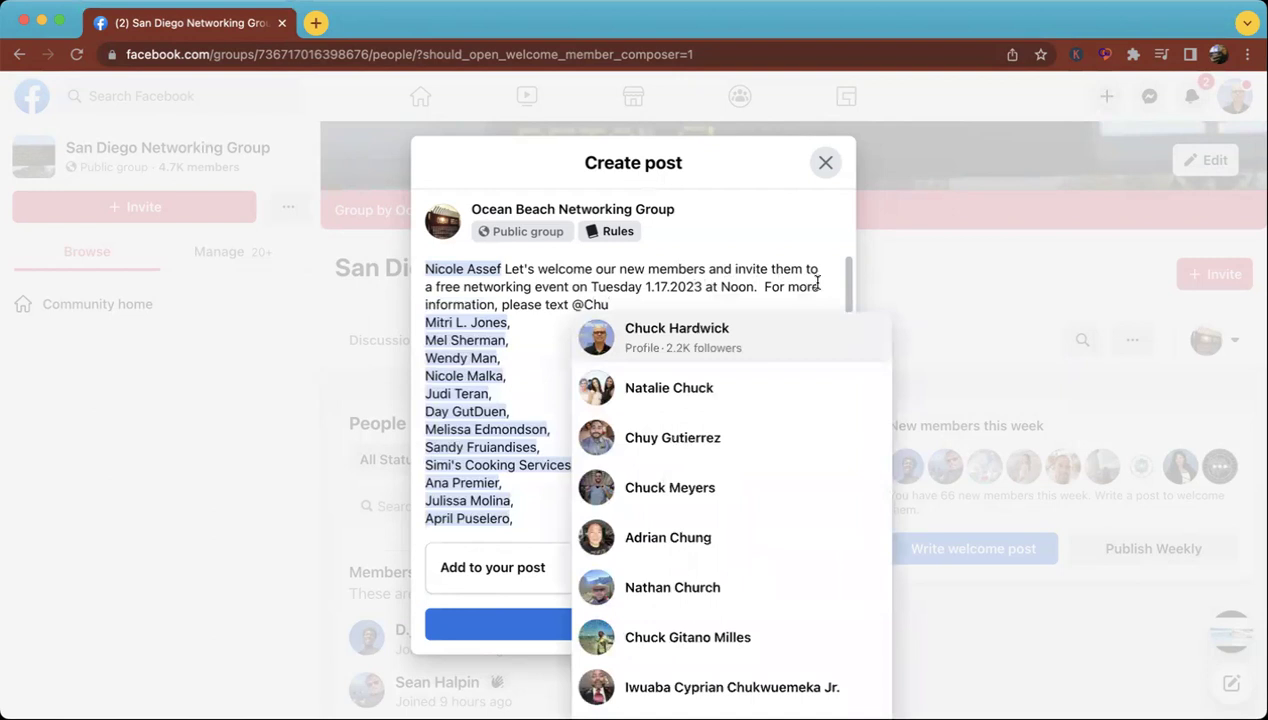
click(735, 334)
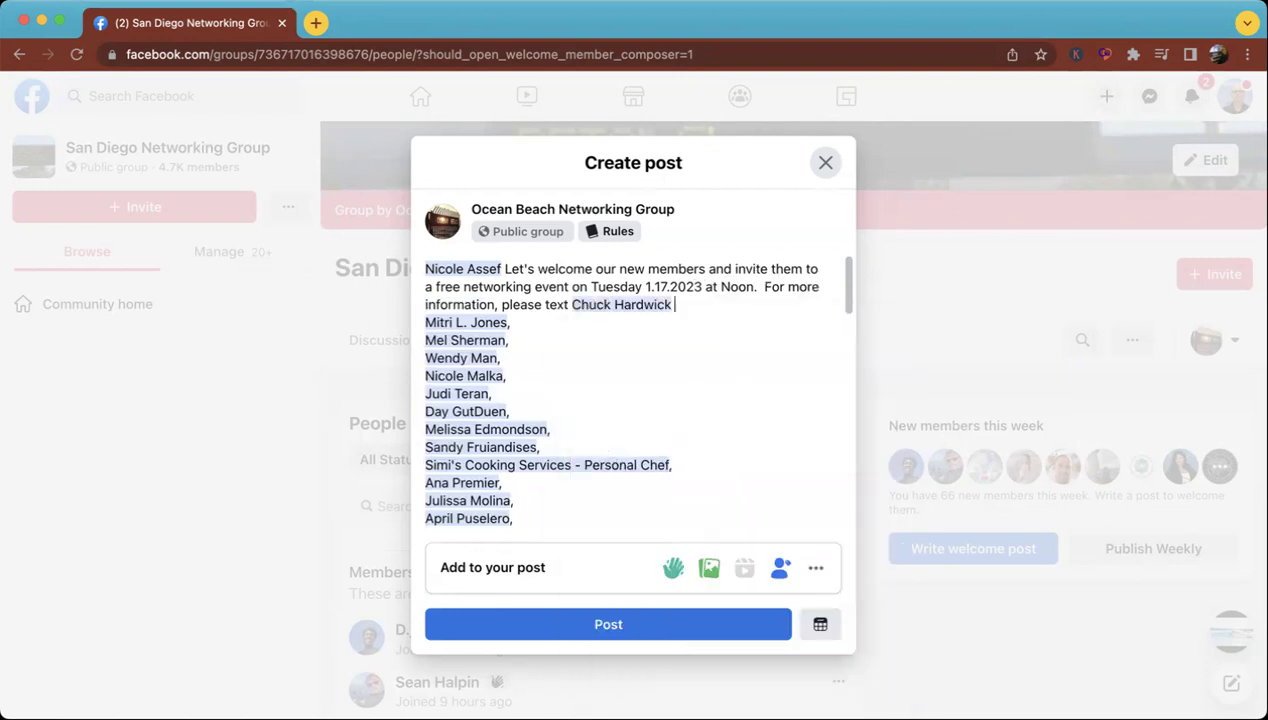
Scroll through the draft to review the invitation and the tagged member list.
scroll(727, 318, down, 10)
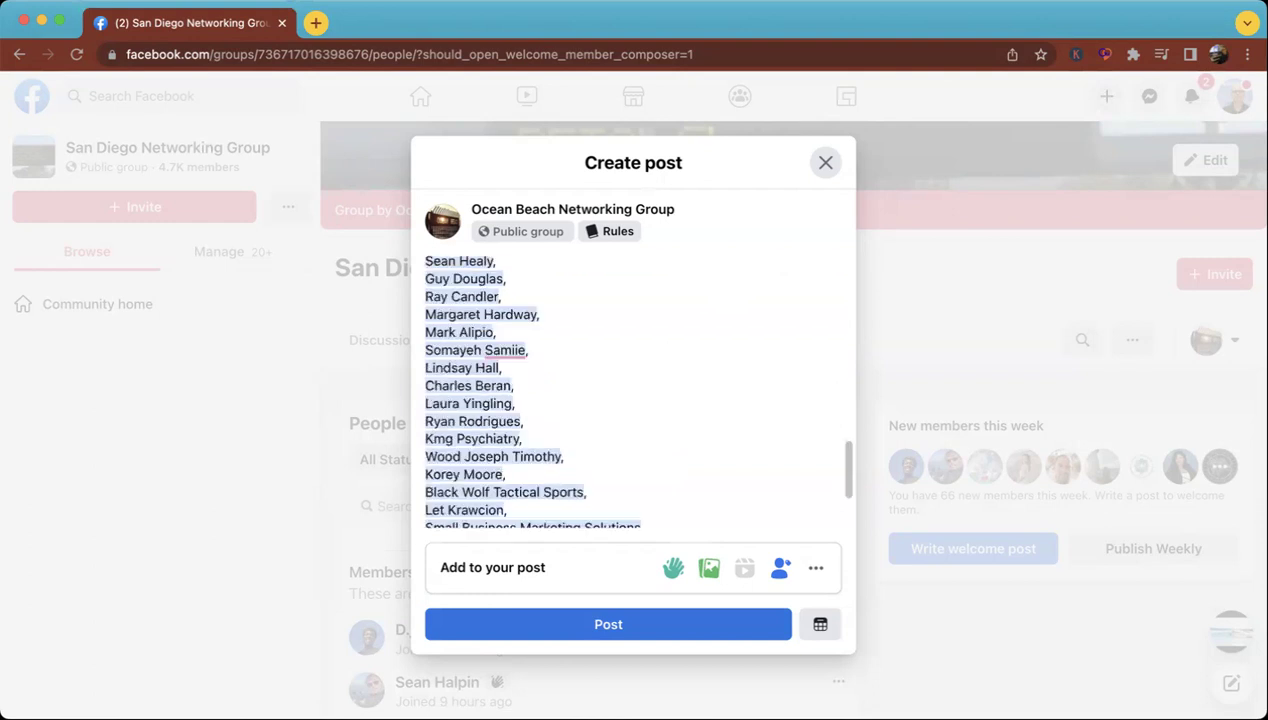
scroll(727, 318, up, 10)
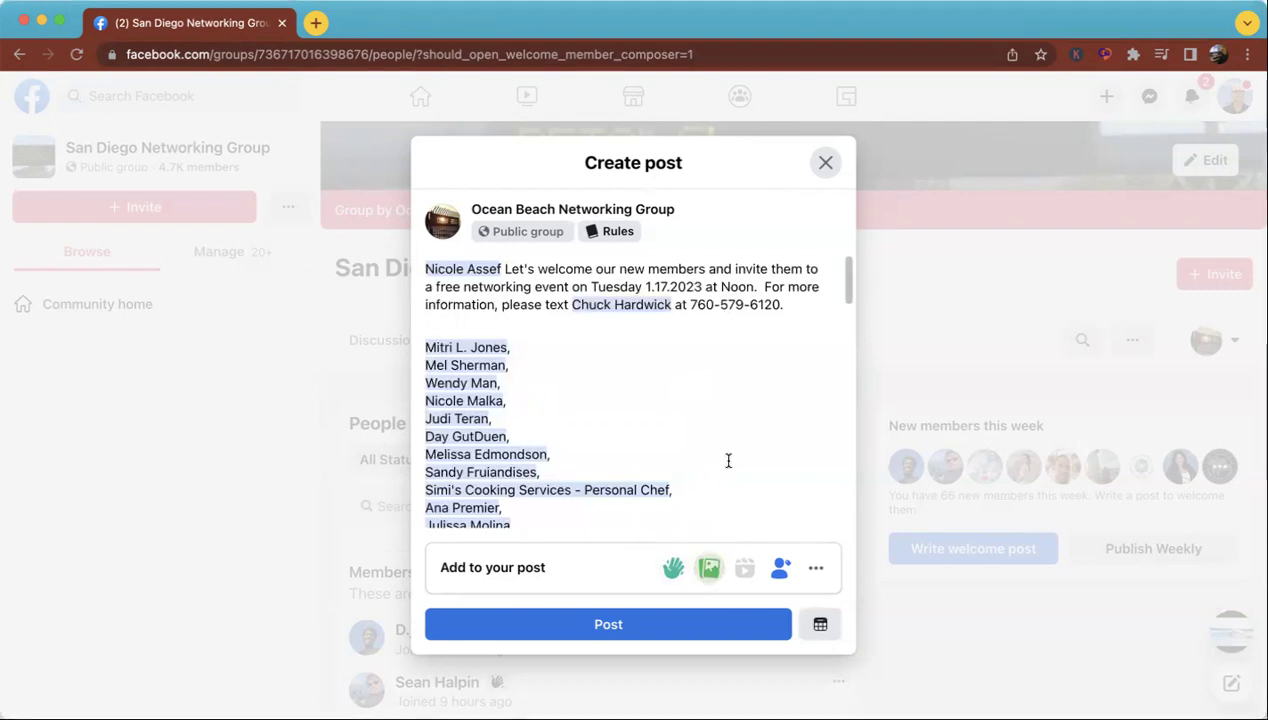
scroll(727, 460, down, 1)
scroll(720, 410, down, 15)
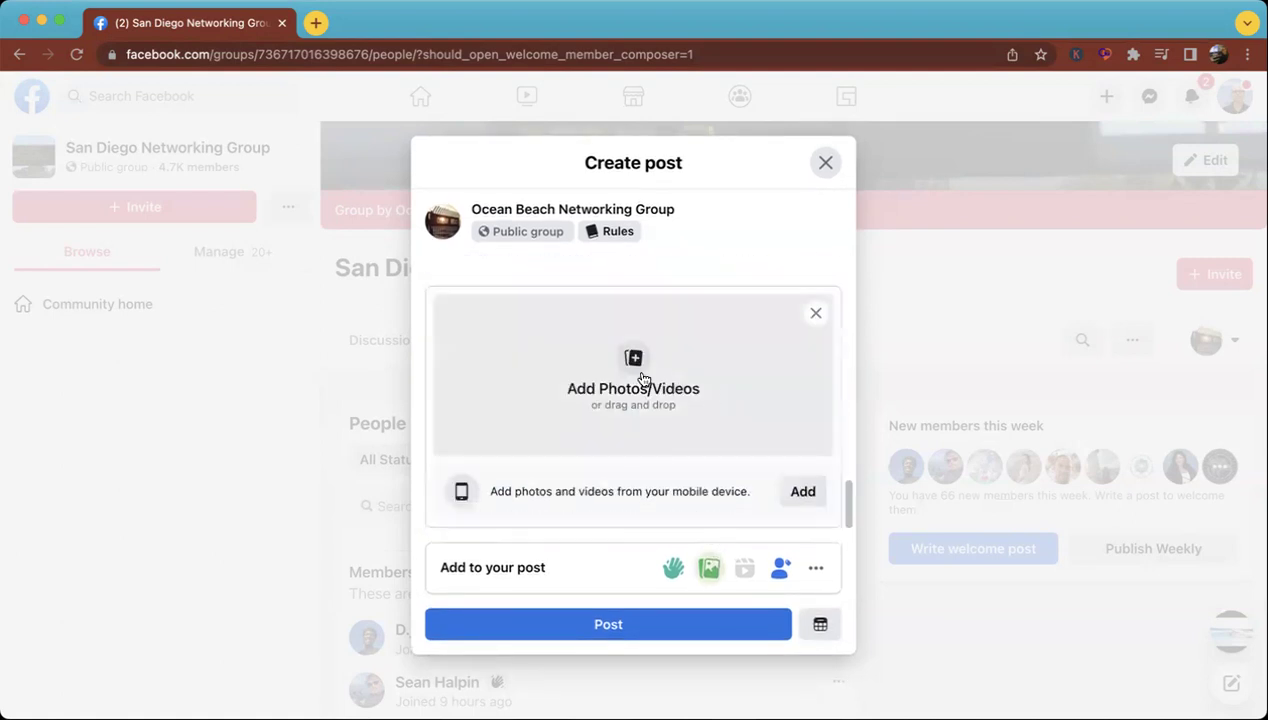
Attach the surf photo and publish the welcome post.
click(635, 362)
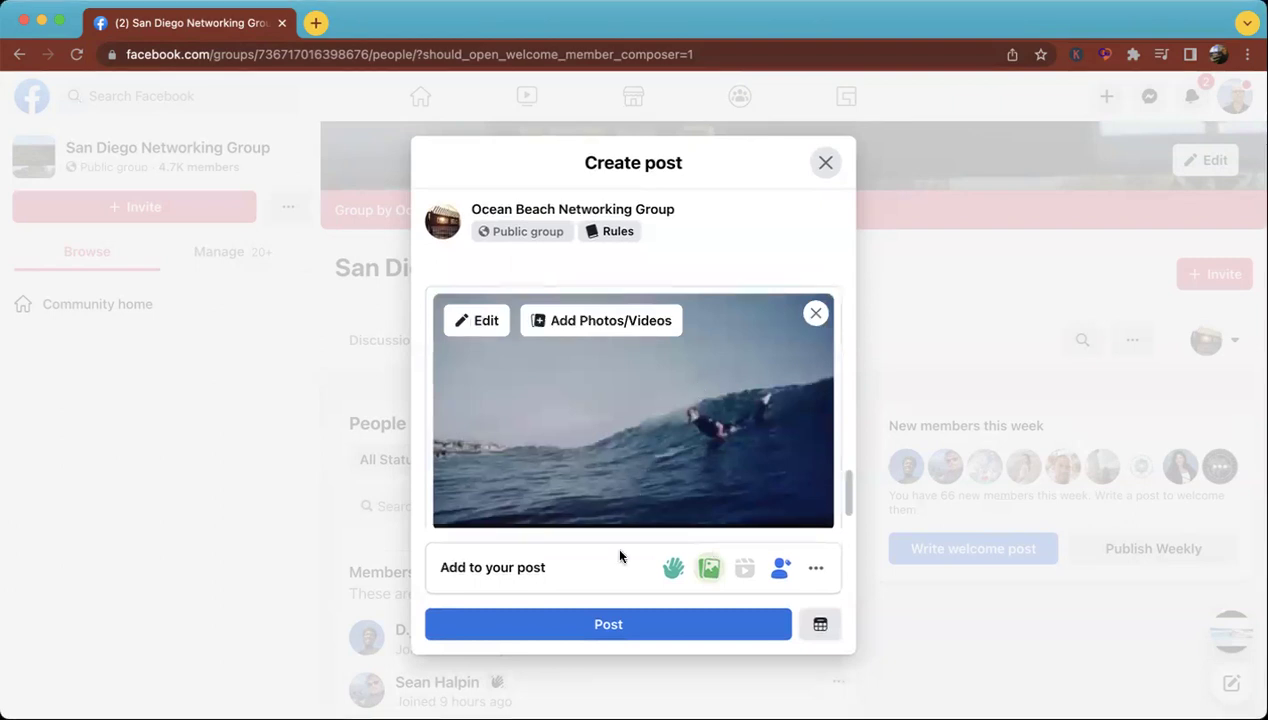
click(600, 622)
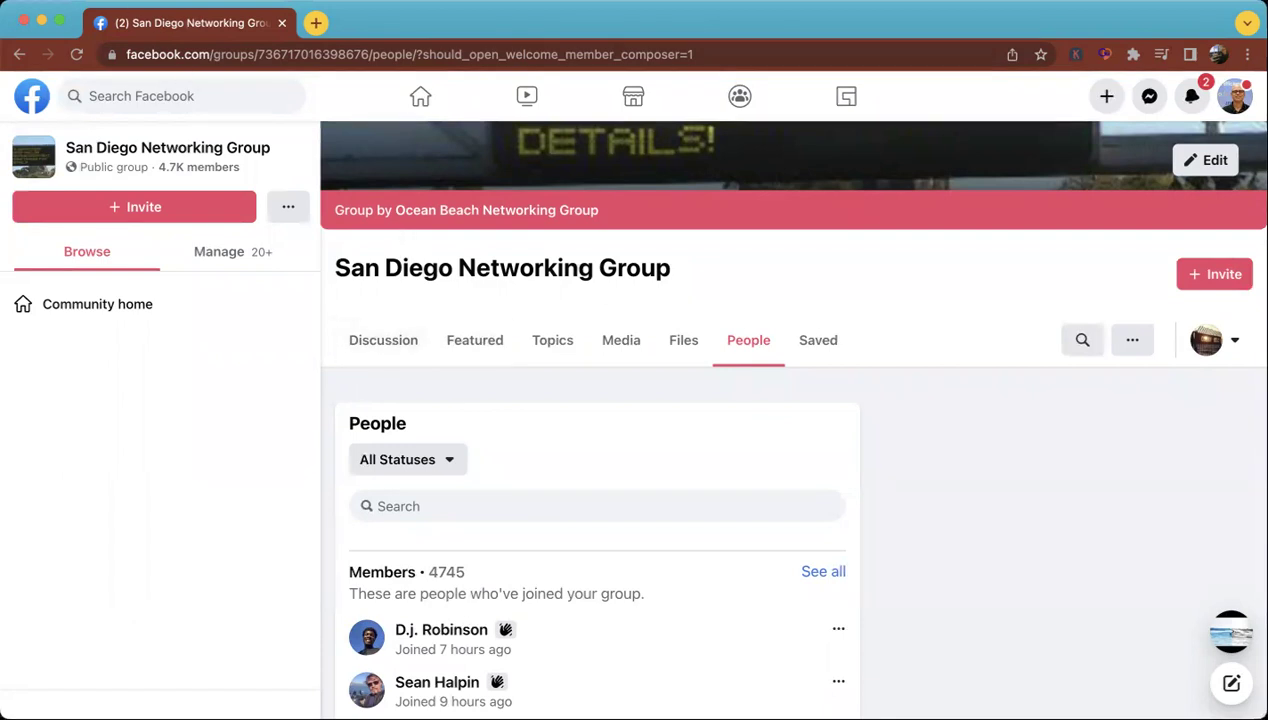
Open dancingpandamarketing.com in a new Chrome tab.
click(126, 3)
click(126, 13)
text(da)
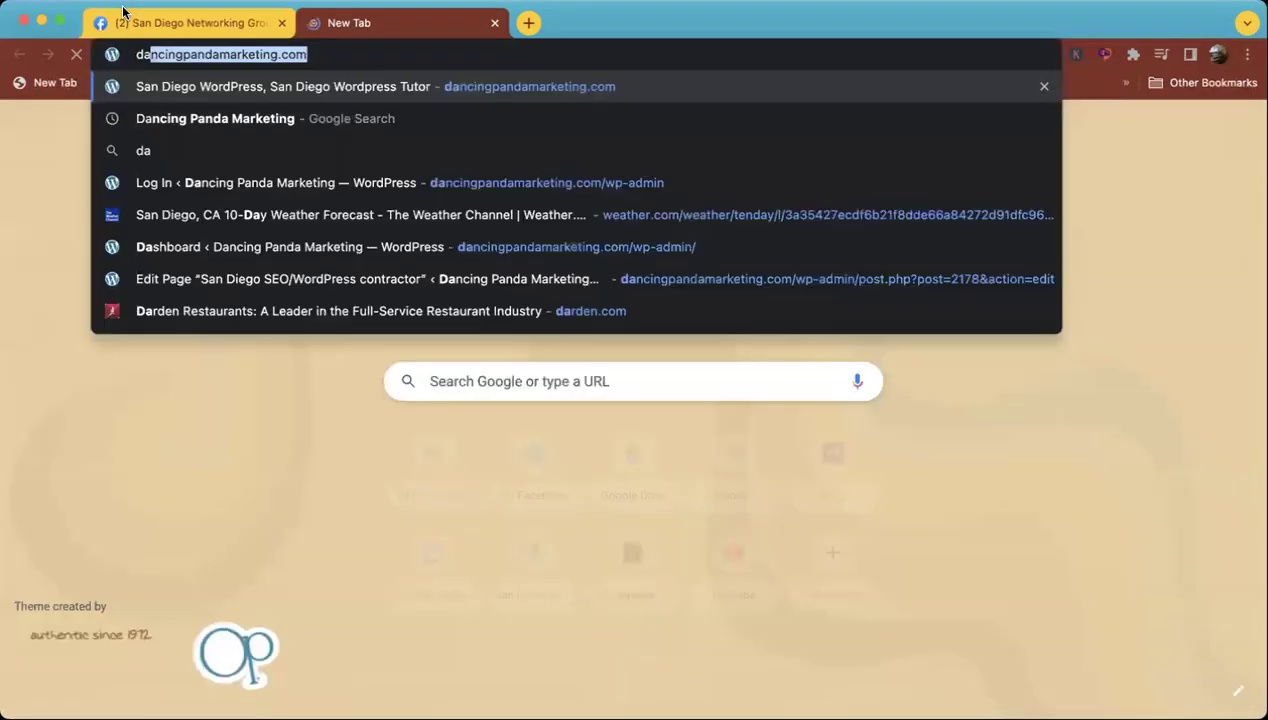
key(Return)
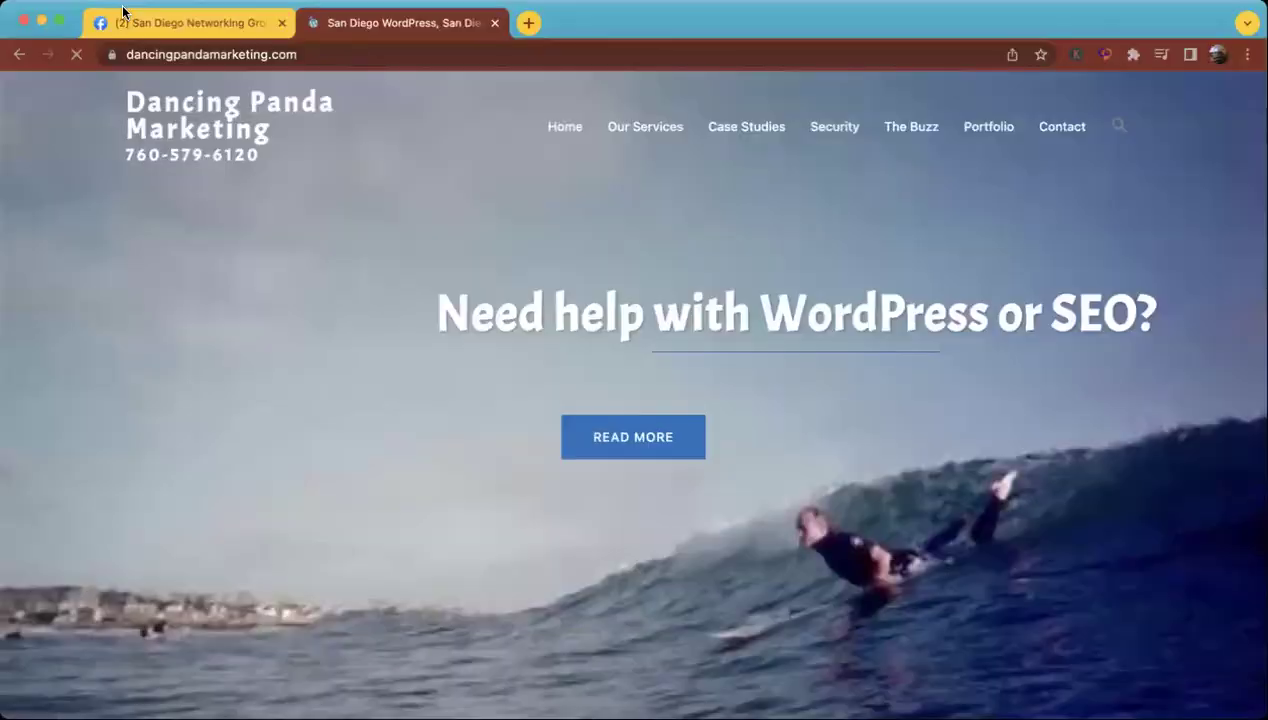